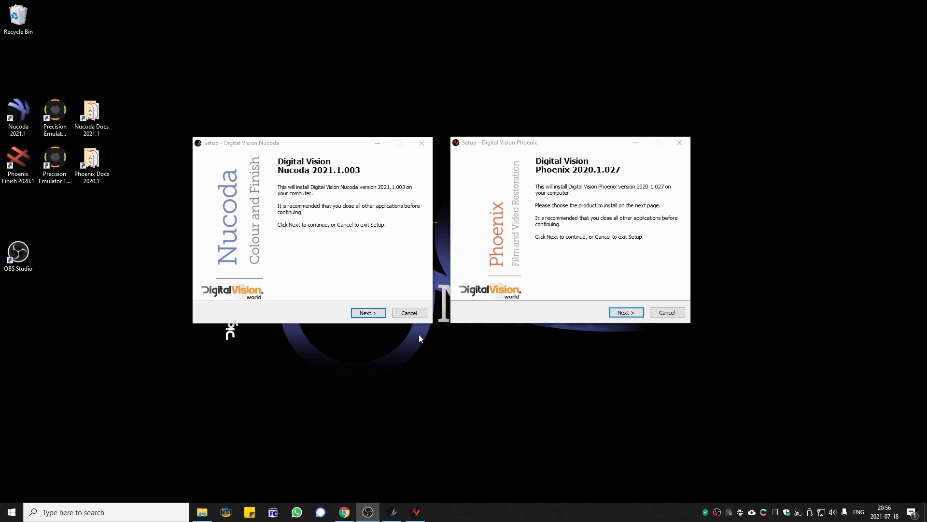
- Advance both the Nucoda and Phoenix installers past their welcome pages
{"action": "left_click", "coordinate": [287, 198]}
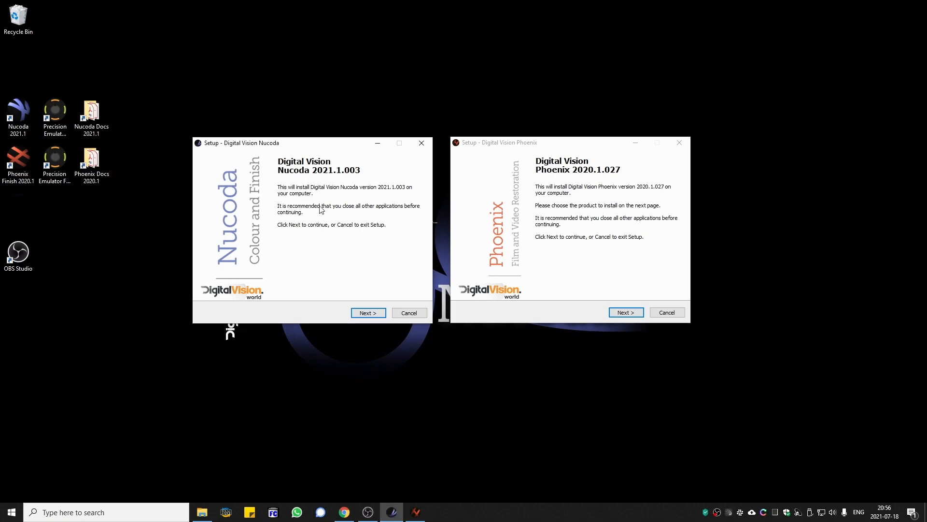
{"action": "left_click", "coordinate": [368, 314]}
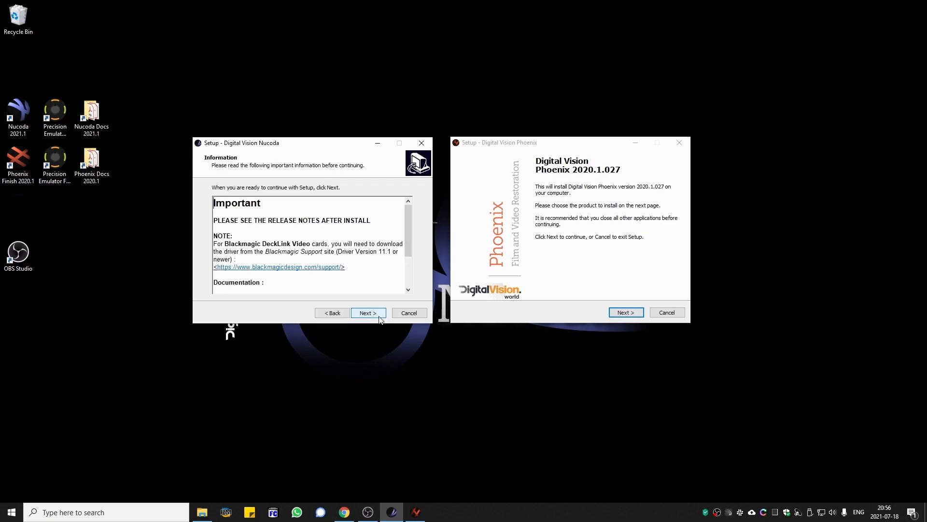
{"action": "left_click", "coordinate": [627, 314]}
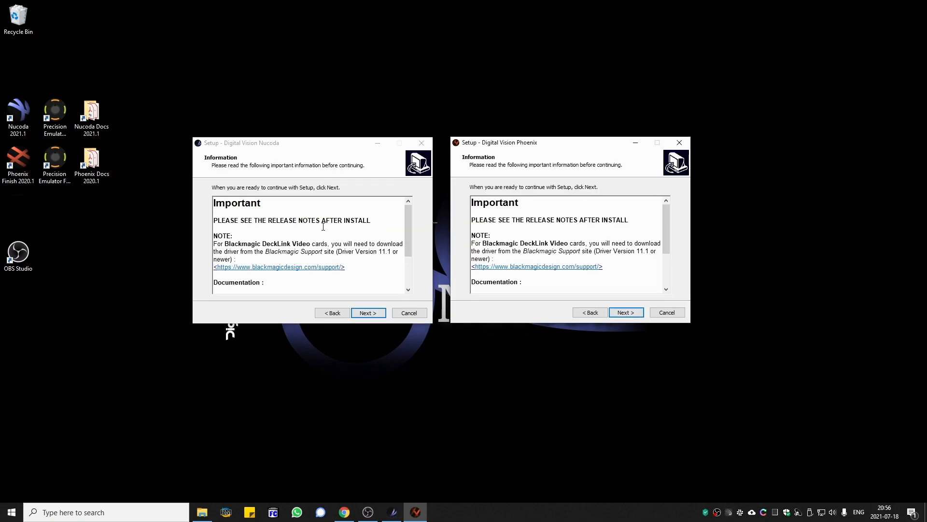
- Read through the installation notes and advance both installers past the information page
{"action": "scroll", "coordinate": [323, 225], "scroll_direction": "down", "scroll_amount": 3}
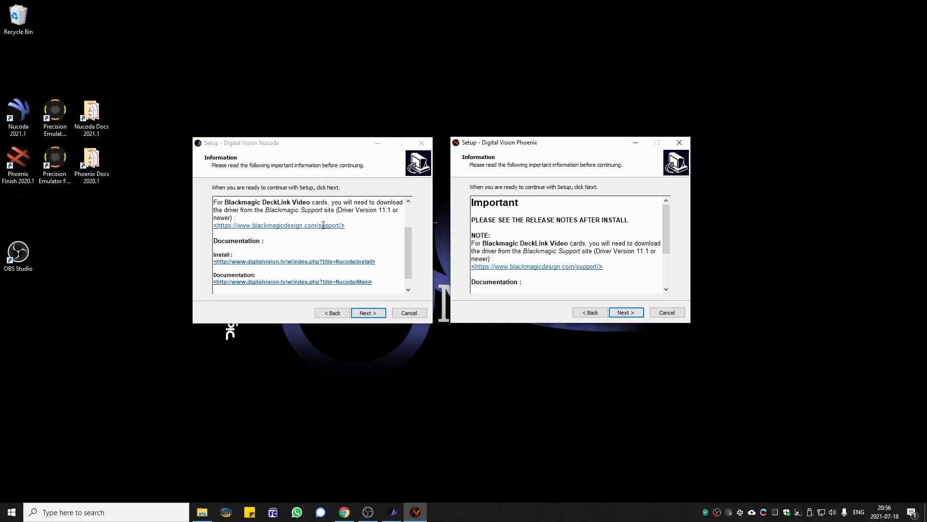
{"action": "scroll", "coordinate": [323, 225], "scroll_direction": "up", "scroll_amount": 3}
{"action": "scroll", "coordinate": [618, 235], "scroll_direction": "down", "scroll_amount": 3}
{"action": "scroll", "coordinate": [617, 235], "scroll_direction": "up", "scroll_amount": 3}
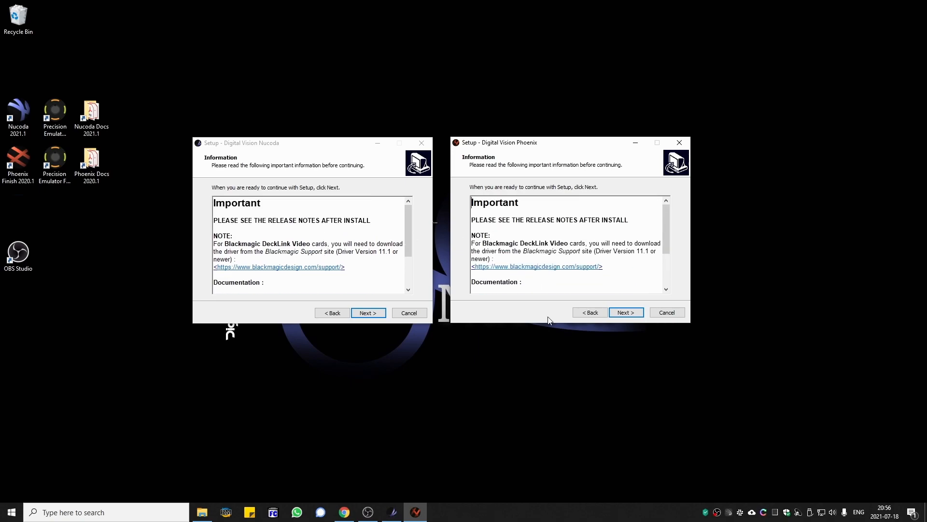
{"action": "left_click", "coordinate": [368, 313]}
{"action": "left_click", "coordinate": [626, 312]}
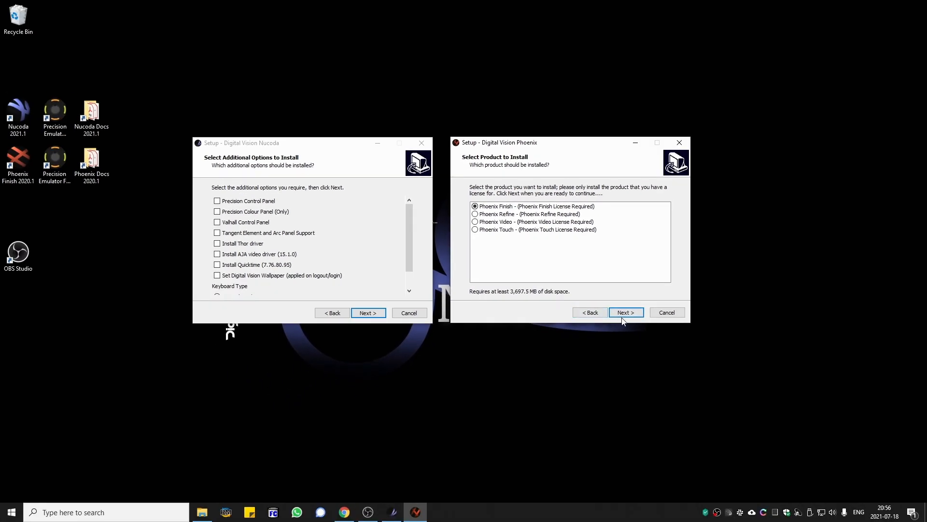
- Advance the Phoenix installer with Phoenix Finish selected, then cancel it and confirm exiting setup
{"action": "left_click", "coordinate": [630, 313]}
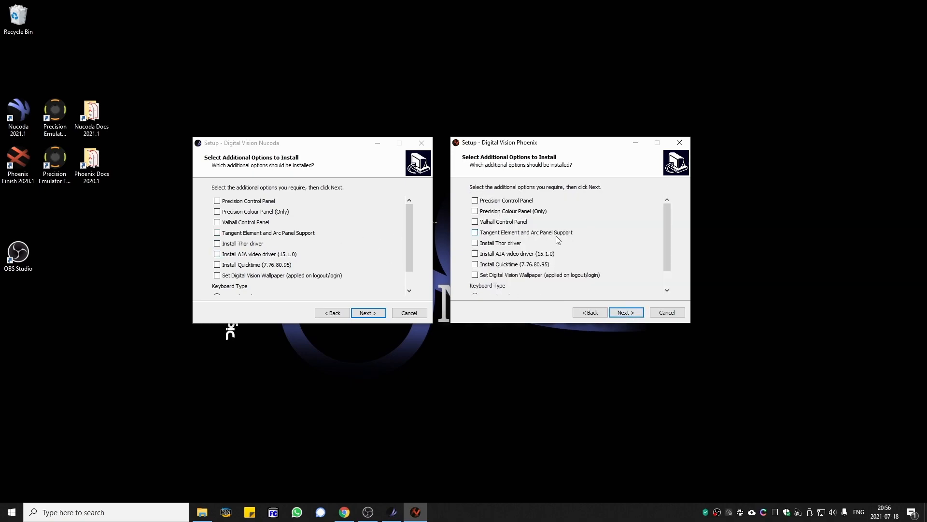
{"action": "left_click", "coordinate": [666, 313]}
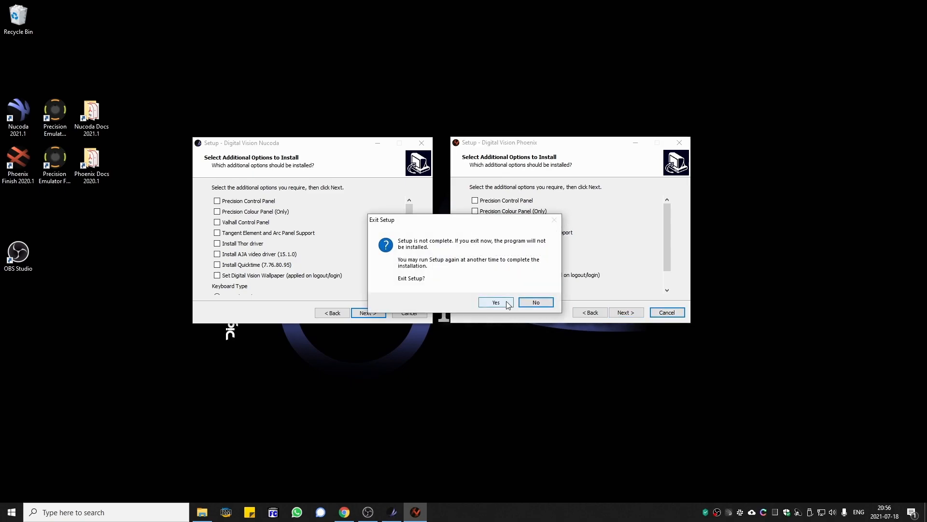
{"action": "left_click", "coordinate": [506, 302]}
- Move the Nucoda installer window and scroll through its additional options list
{"action": "left_click_drag", "start_coordinate": [335, 143], "coordinate": [501, 145]}
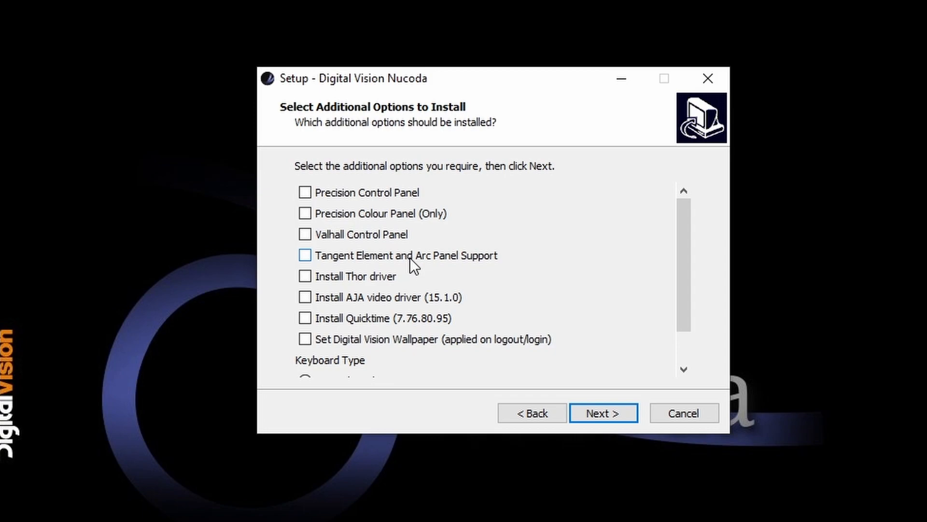
{"action": "scroll", "coordinate": [413, 284], "scroll_direction": "down", "scroll_amount": 1}
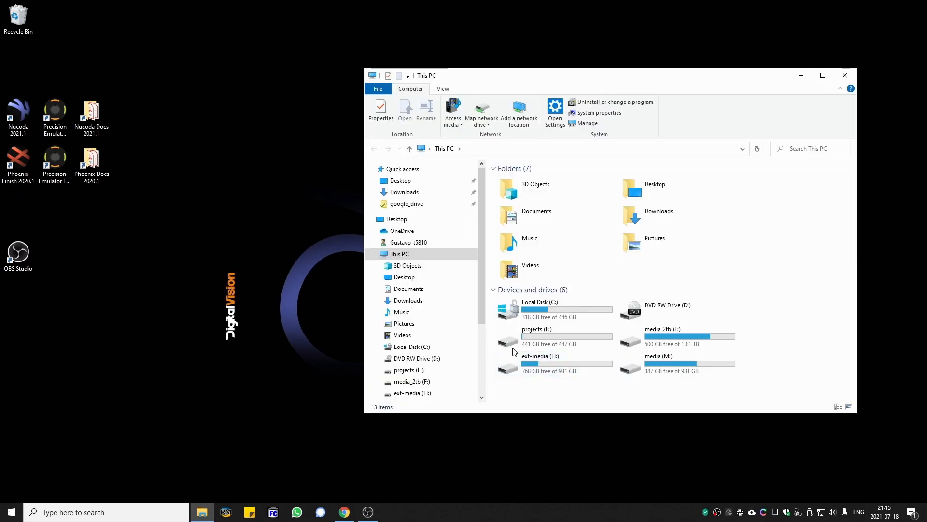
- Browse Local Disk (C:) in File Explorer to locate the Nucoda and Program Files install folders
{"action": "key", "text": "super+e"}
{"action": "left_click", "coordinate": [552, 315]}
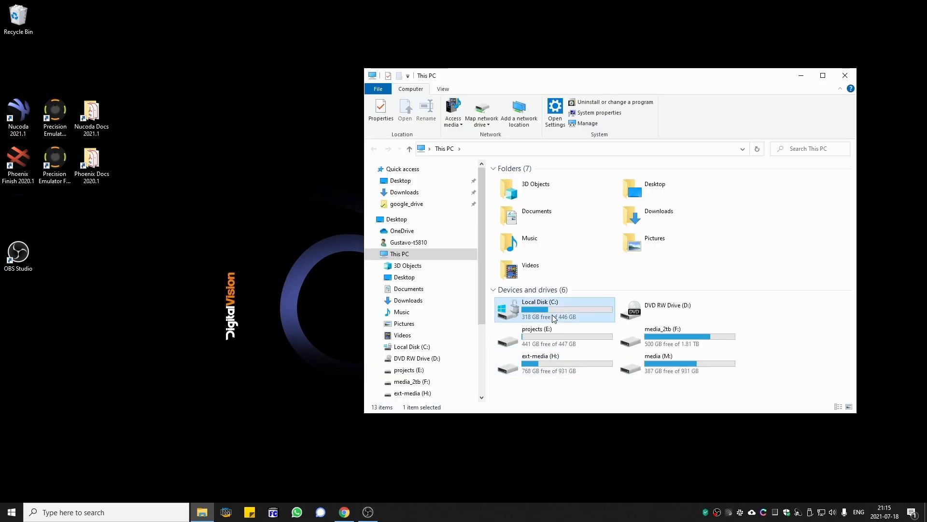
{"action": "double_click", "coordinate": [552, 315]}
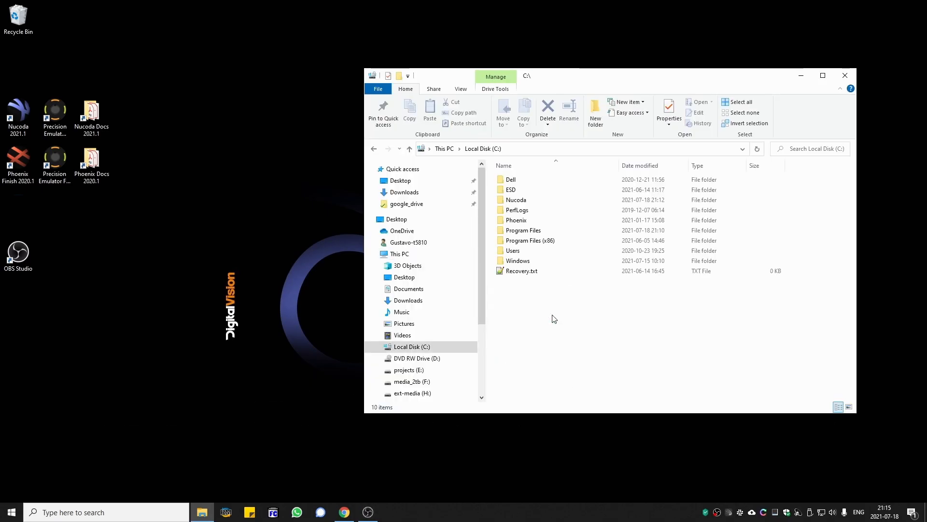
{"action": "left_click", "coordinate": [530, 202]}
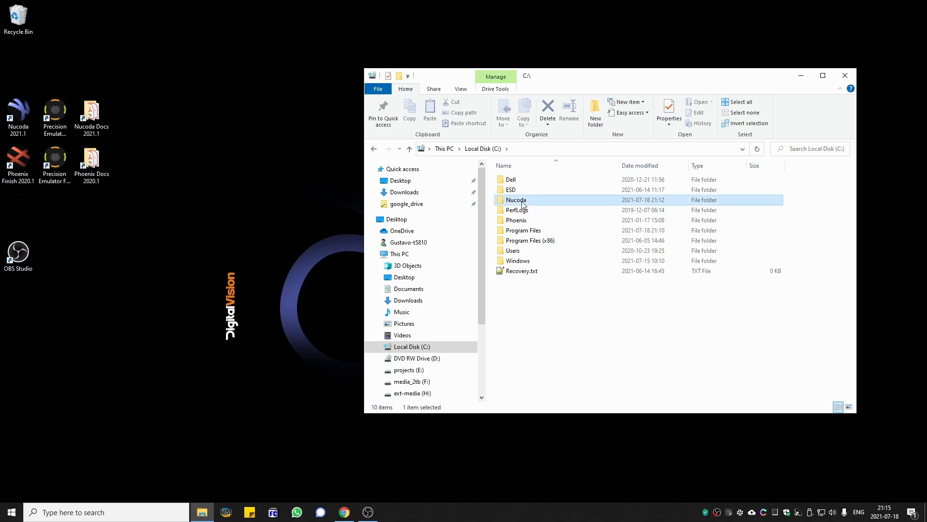
{"action": "double_click", "coordinate": [525, 232]}
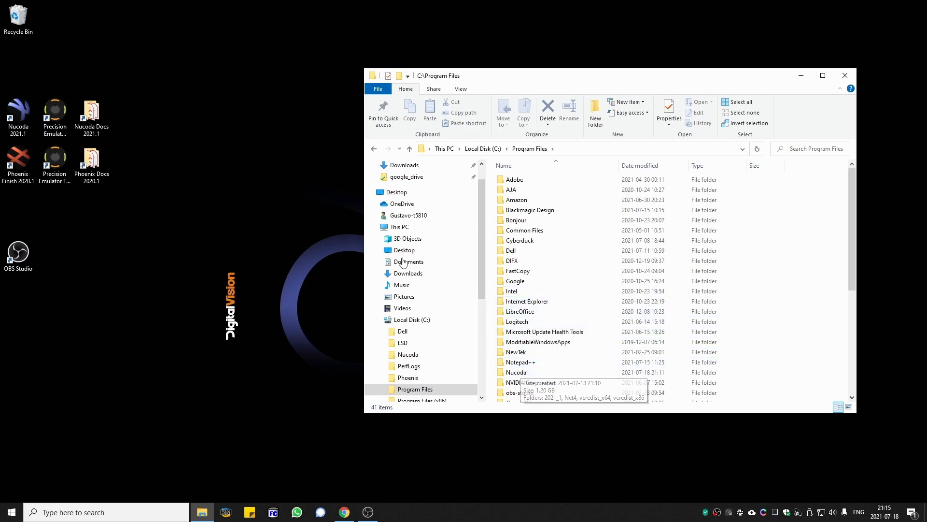
- Launch Nucoda 2021.1 from the desktop and accept the software license agreement
{"action": "left_click", "coordinate": [799, 77]}
{"action": "double_click", "coordinate": [18, 115]}
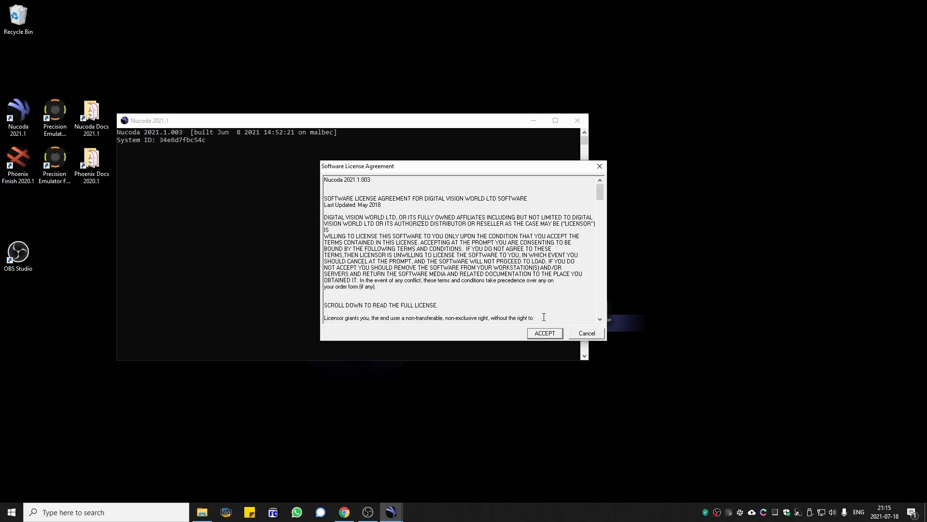
{"action": "left_click", "coordinate": [552, 335]}
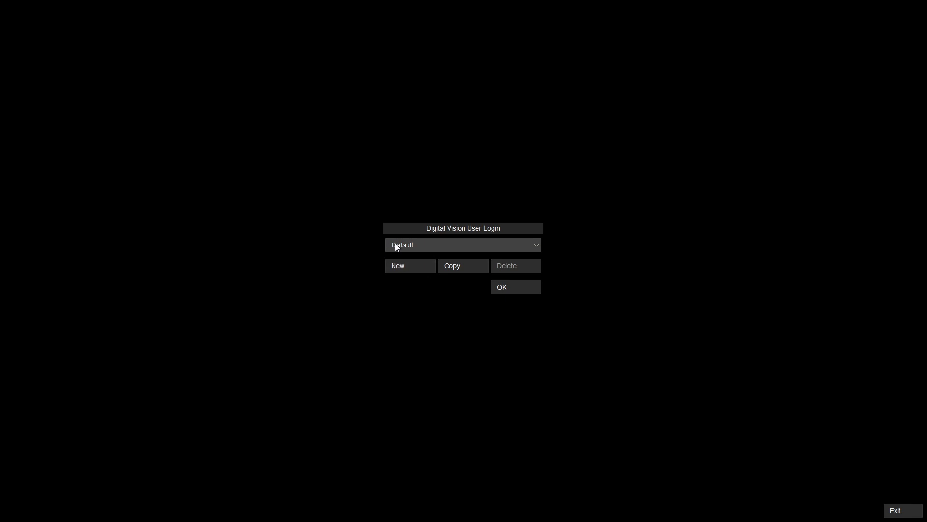
- Log in as the Default user and dismiss the license information message
{"action": "left_click", "coordinate": [513, 287]}
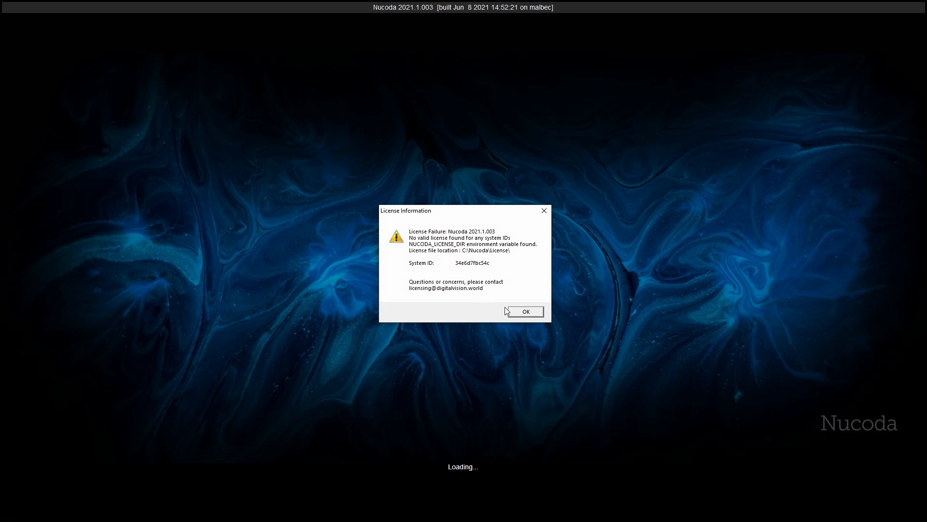
{"action": "left_click", "coordinate": [526, 312]}
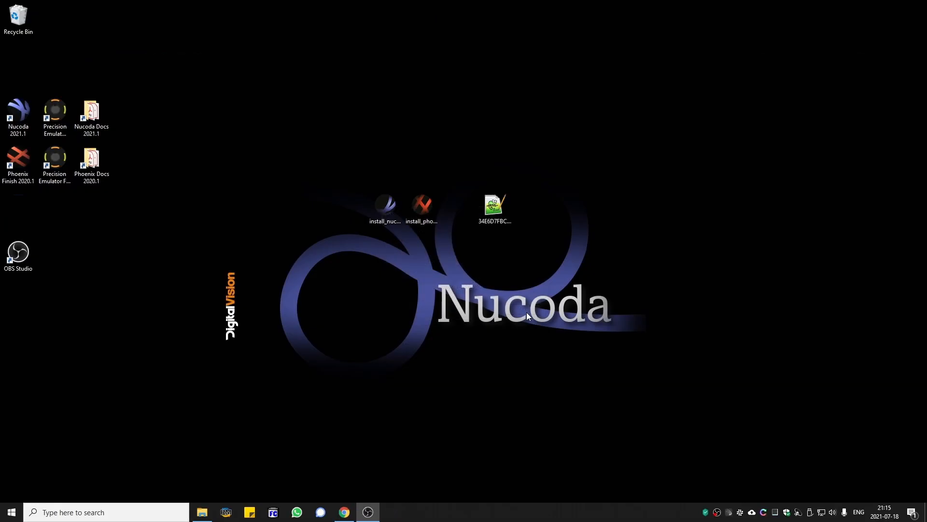
- Open File Explorer snapped to the left half of the screen
{"action": "key", "text": "super+e"}
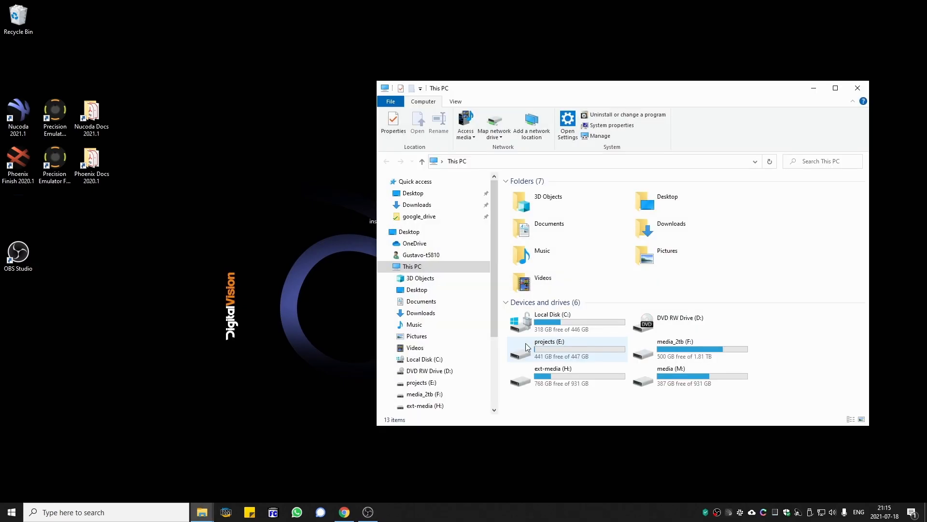
{"action": "key", "text": "super+Left"}
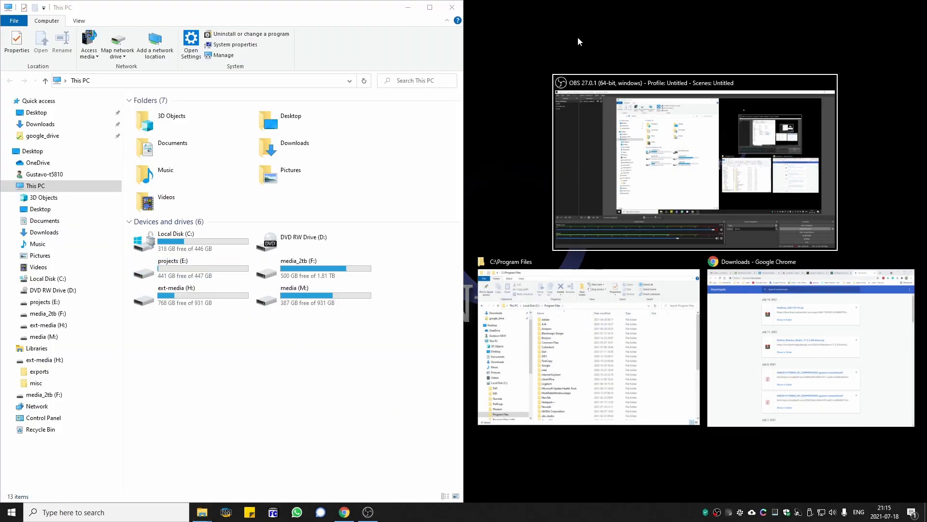
{"action": "left_click", "coordinate": [554, 31]}
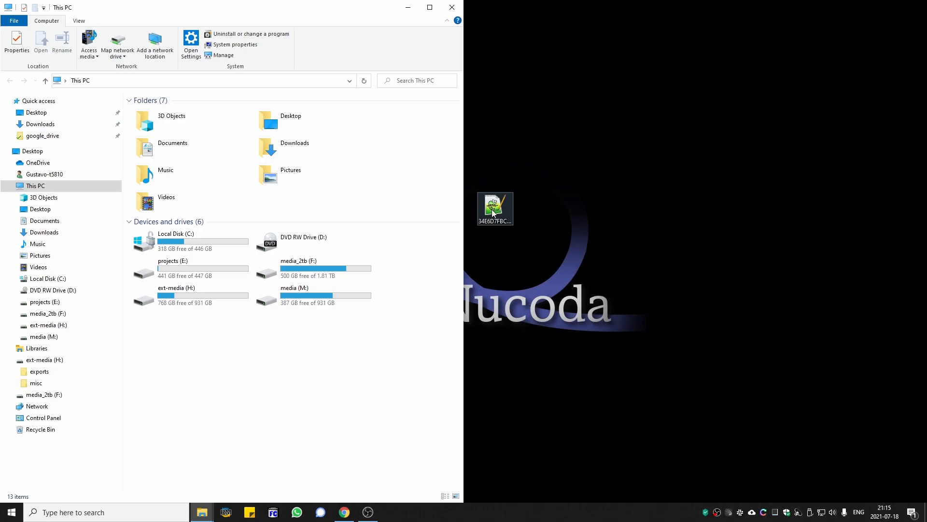
- Open the desktop license file in Notepad++ to review it, closing the other tabs and the editor
{"action": "double_click", "coordinate": [491, 213]}
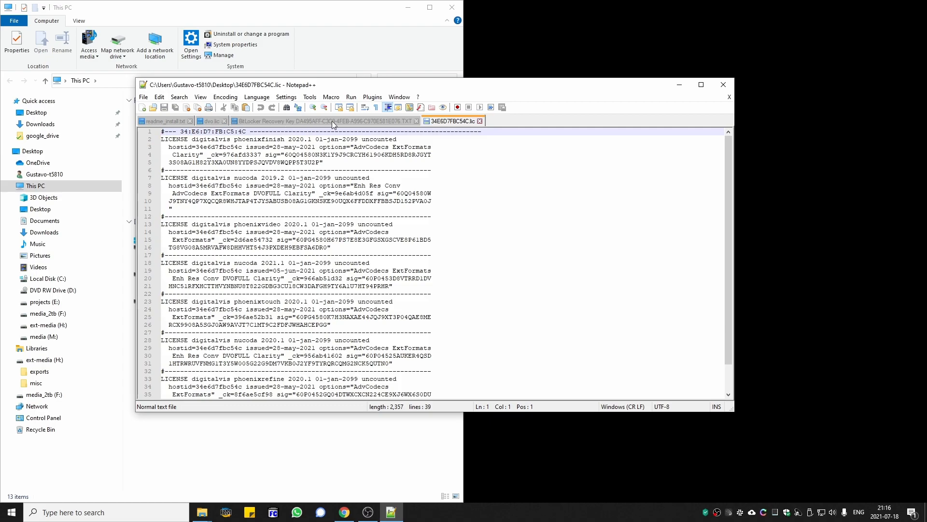
{"action": "left_click", "coordinate": [416, 121]}
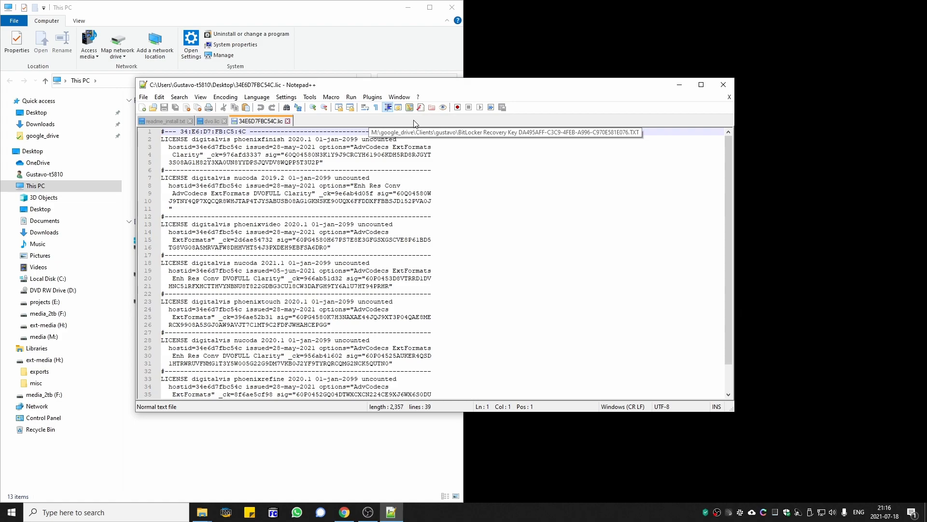
{"action": "left_click", "coordinate": [224, 121]}
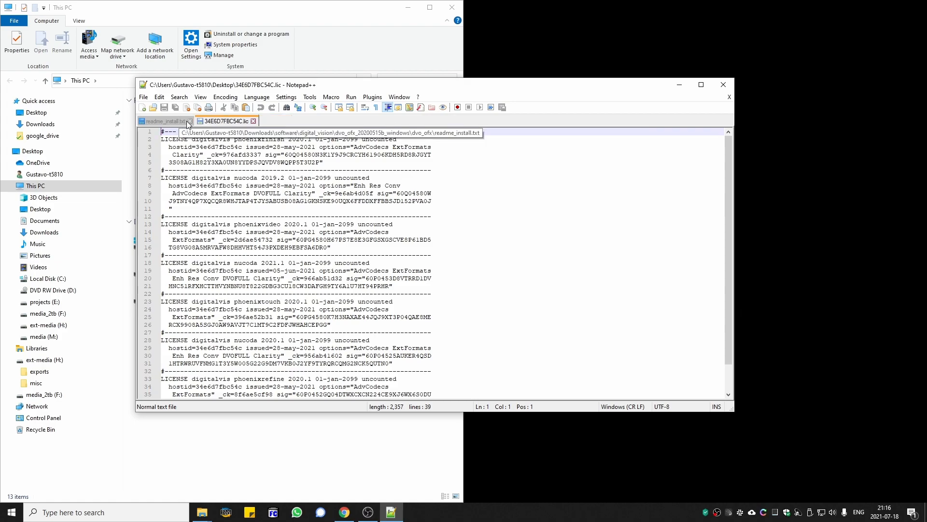
{"action": "left_click", "coordinate": [190, 121]}
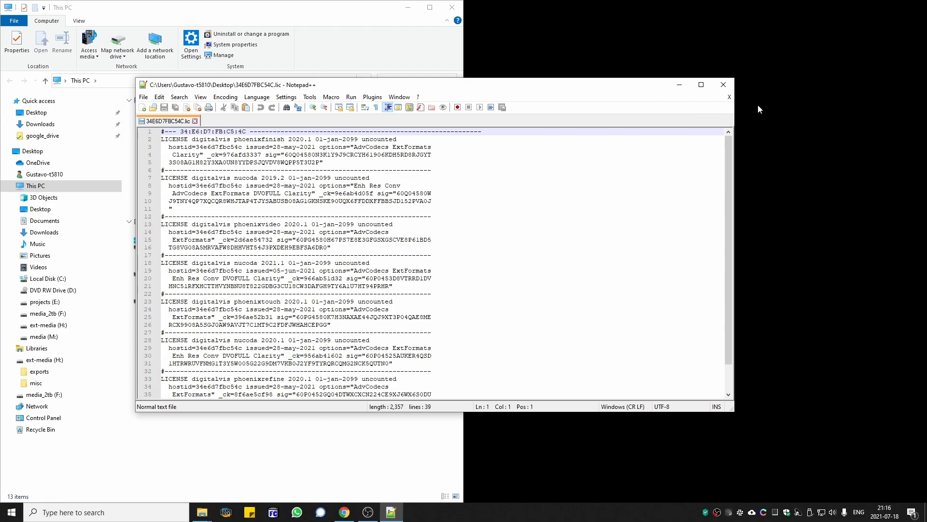
{"action": "left_click", "coordinate": [730, 89]}
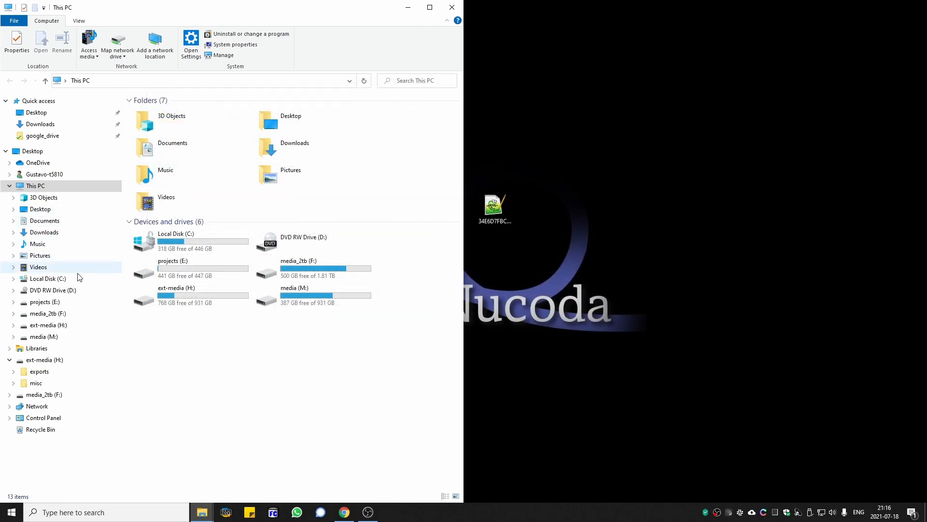
- Copy the desktop license file into the C:\Nucoda\License folder and close File Explorer
{"action": "left_click", "coordinate": [47, 278]}
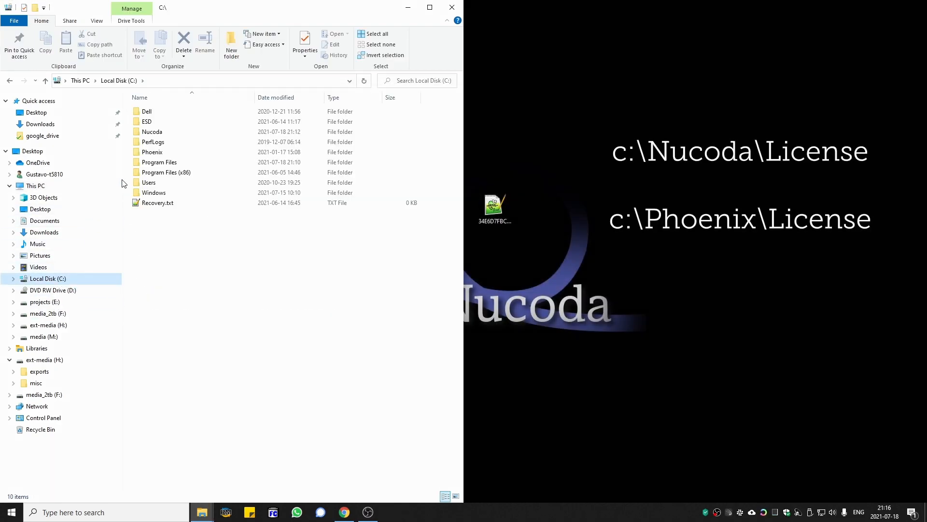
{"action": "left_click", "coordinate": [164, 135]}
{"action": "double_click", "coordinate": [163, 135]}
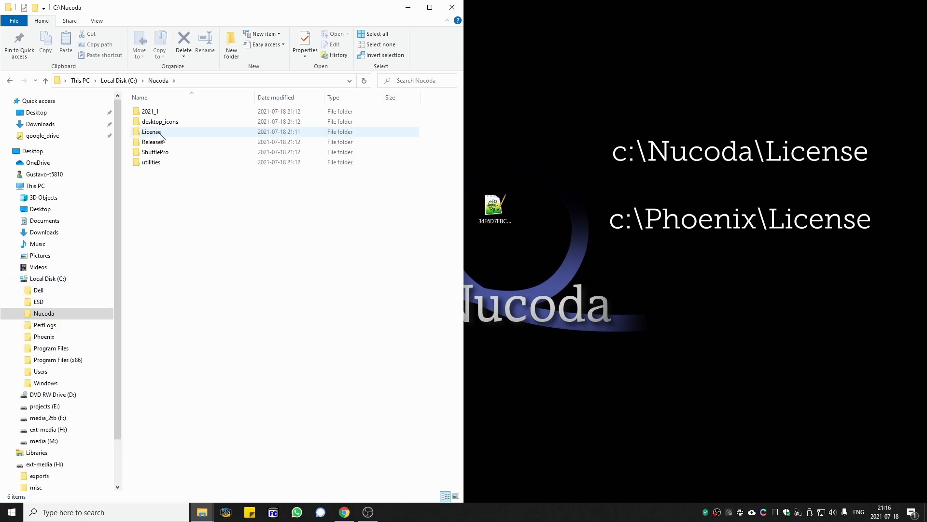
{"action": "double_click", "coordinate": [162, 134]}
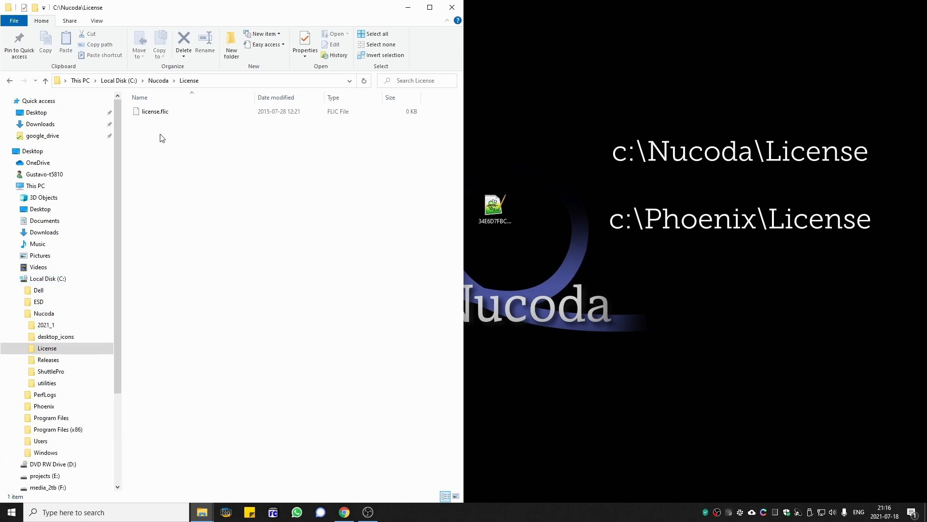
{"action": "left_click", "coordinate": [501, 211]}
{"action": "left_click_drag", "start_coordinate": [494, 208], "coordinate": [176, 180]}
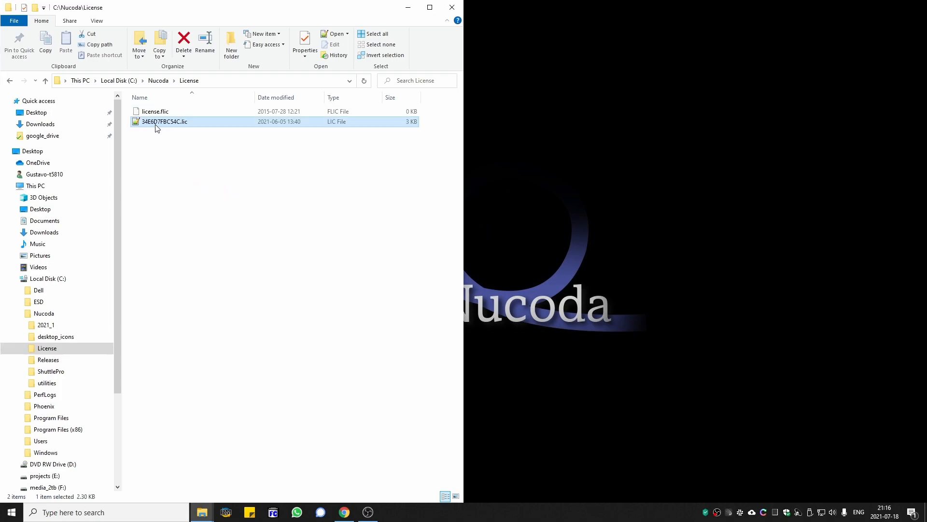
{"action": "left_click", "coordinate": [452, 8]}
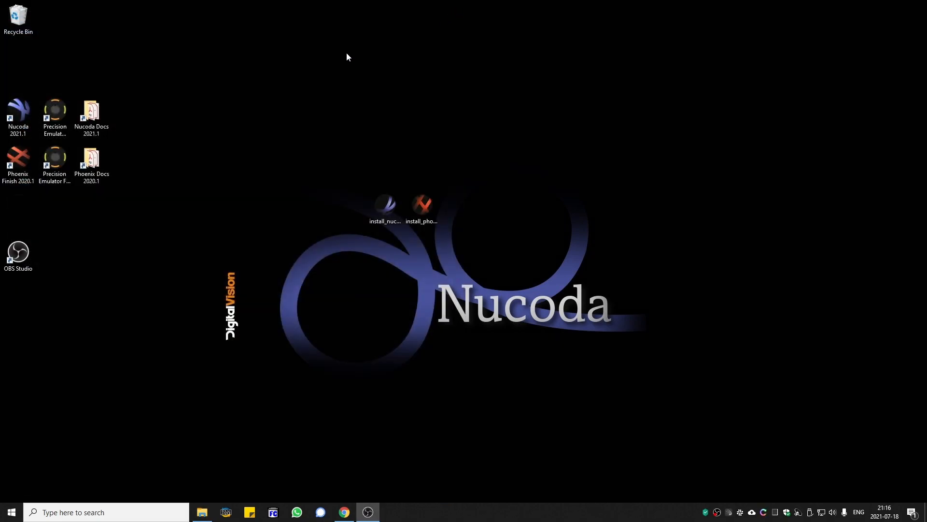
- Relaunch Nucoda as the Default user, ignore the invalid directory warning, and open the System page
{"action": "double_click", "coordinate": [24, 113]}
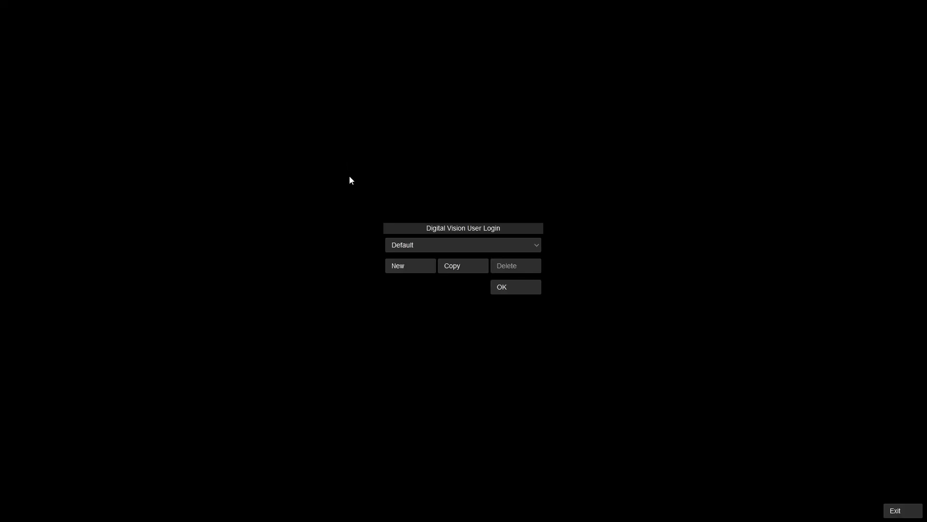
{"action": "left_click", "coordinate": [519, 287]}
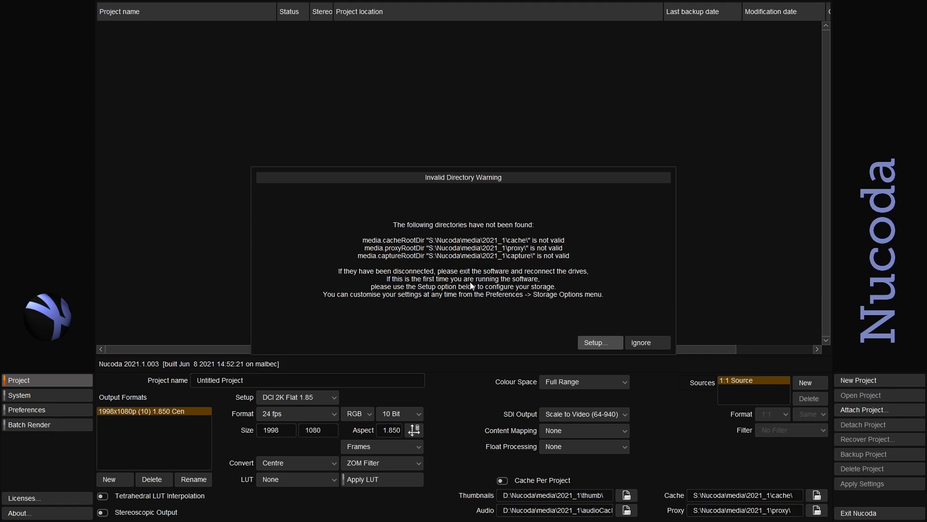
{"action": "left_click", "coordinate": [653, 343]}
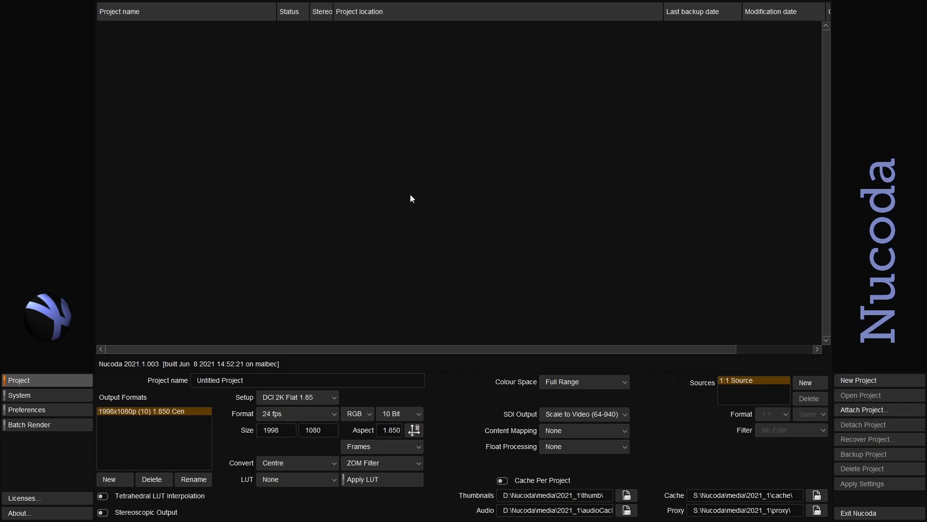
{"action": "left_click", "coordinate": [59, 395]}
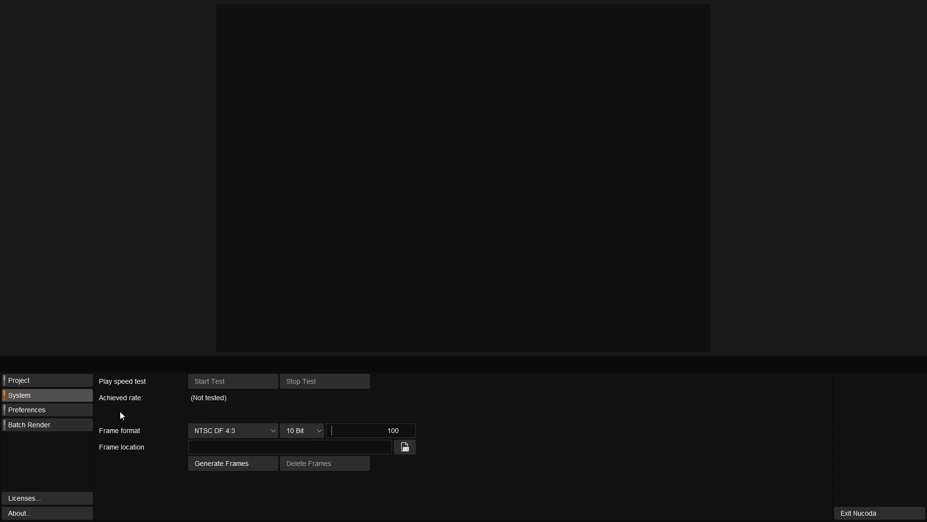
- Review Nucoda's Preferences, Batch Render, About and Licenses pages, widening a column in the licenses list
{"action": "left_click", "coordinate": [60, 410]}
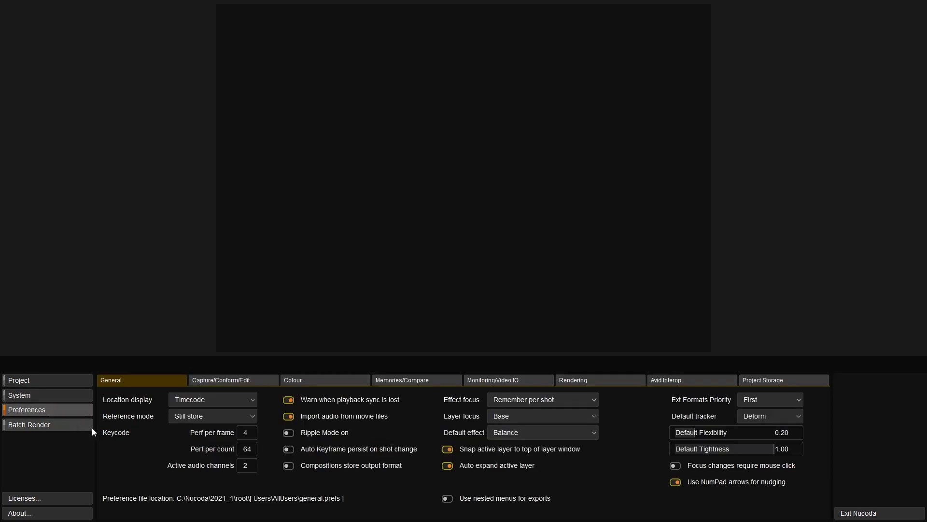
{"action": "left_click", "coordinate": [74, 428]}
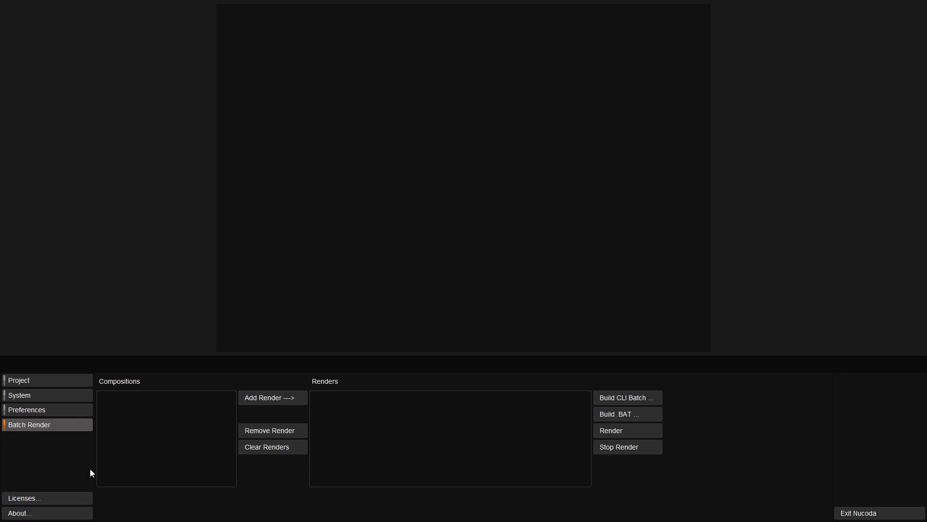
{"action": "left_click", "coordinate": [41, 517]}
{"action": "left_click", "coordinate": [695, 412]}
{"action": "left_click", "coordinate": [46, 504]}
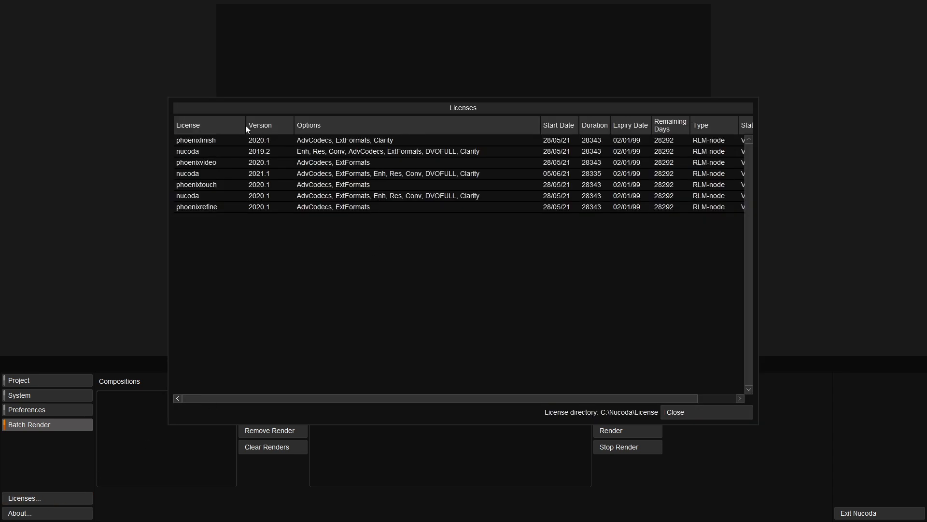
{"action": "left_click_drag", "start_coordinate": [246, 125], "coordinate": [300, 130]}
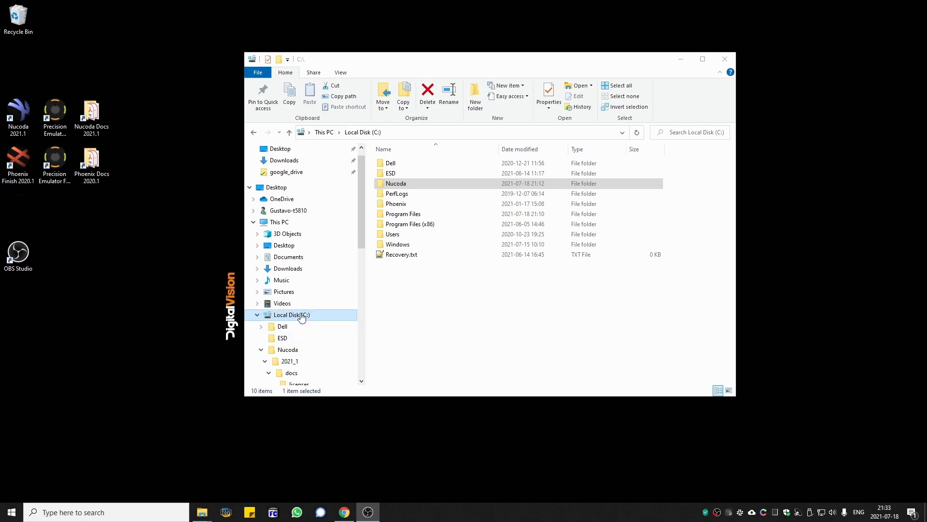
- Open the Program Files folder on the C: drive and close File Explorer
{"action": "double_click", "coordinate": [418, 216]}
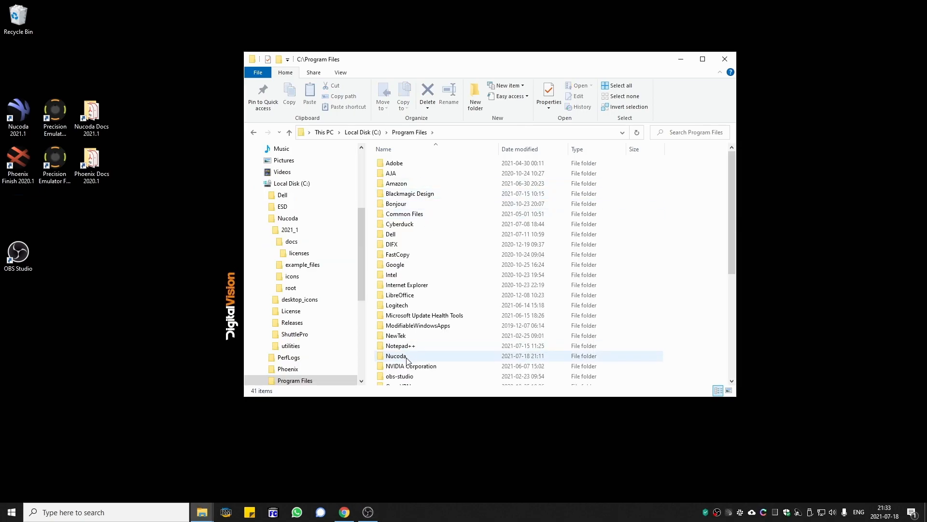
{"action": "left_click", "coordinate": [725, 59]}
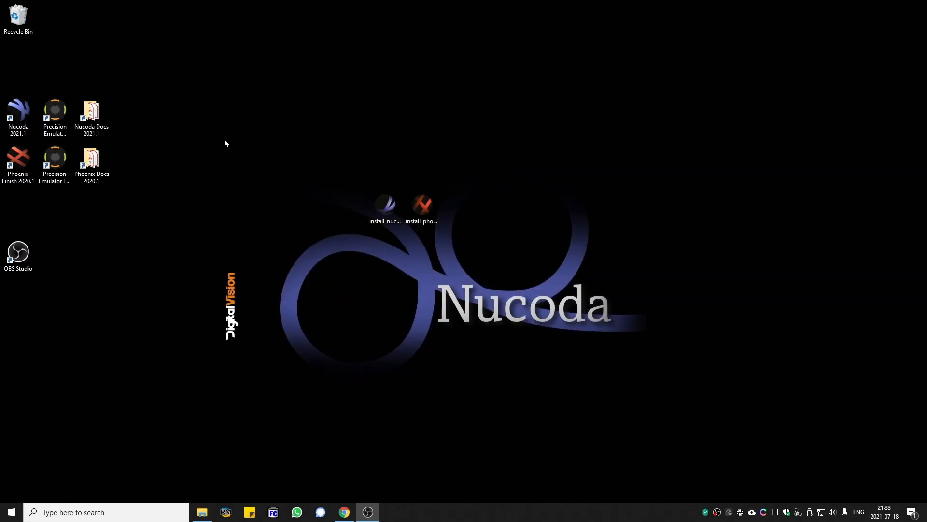
- Open the Nucoda Docs 2021.1 folder from its desktop shortcut
{"action": "left_click", "coordinate": [58, 110]}
{"action": "key", "text": "Left"}
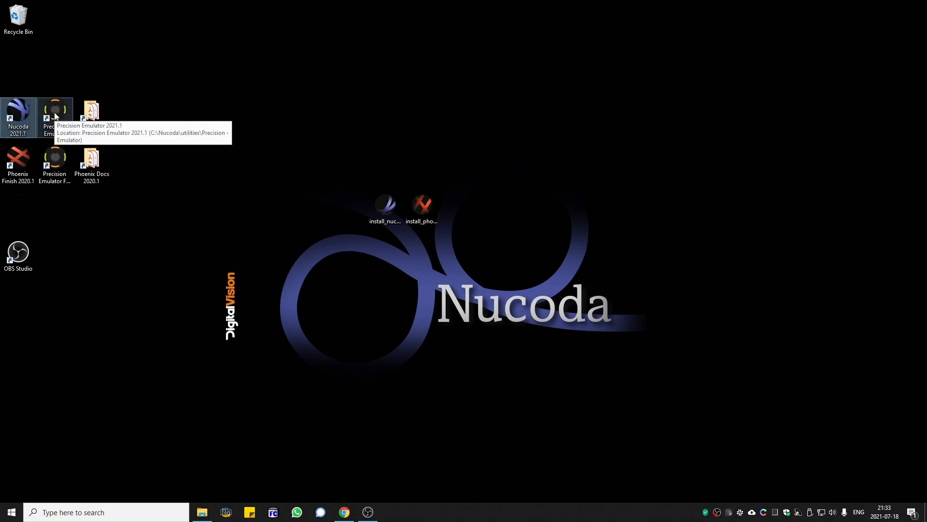
{"action": "left_click", "coordinate": [68, 120]}
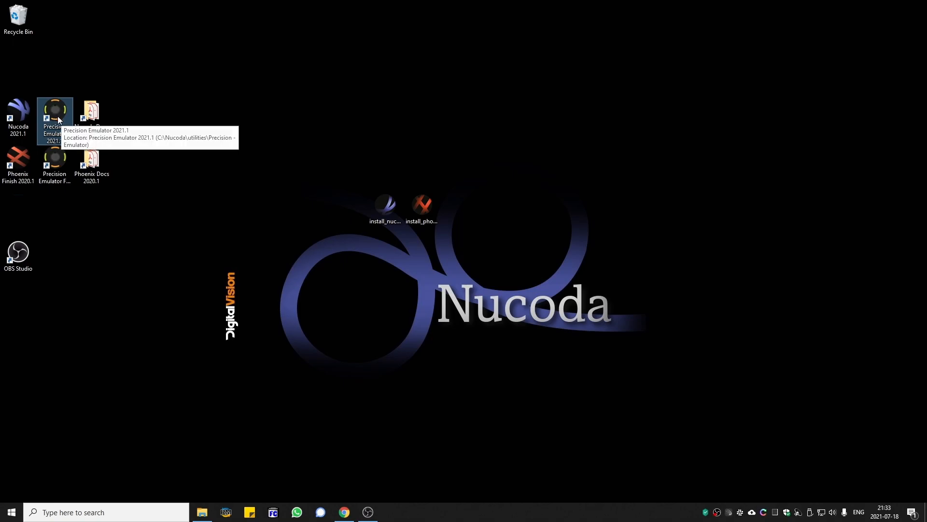
{"action": "double_click", "coordinate": [88, 111]}
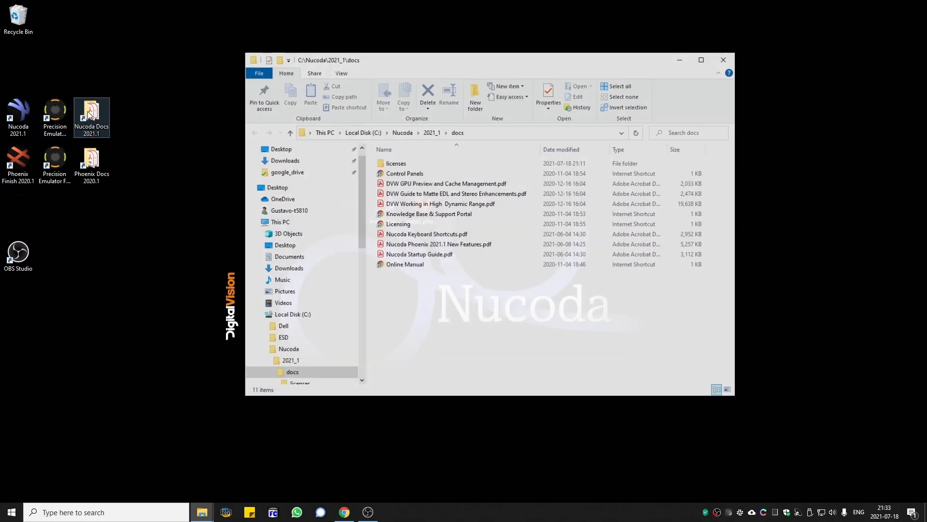